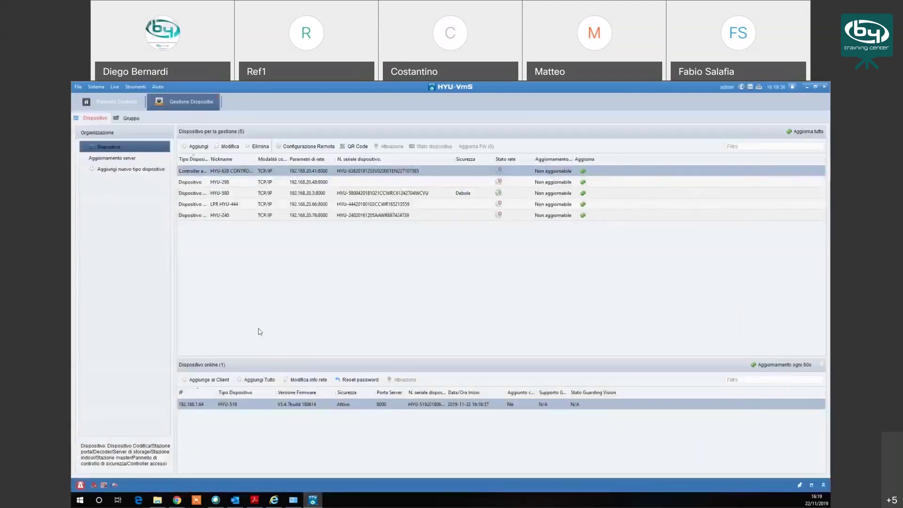
Step: Select the HYU-519 camera at 192.168.1.64 in the refreshed online device list
left_click(319, 405)
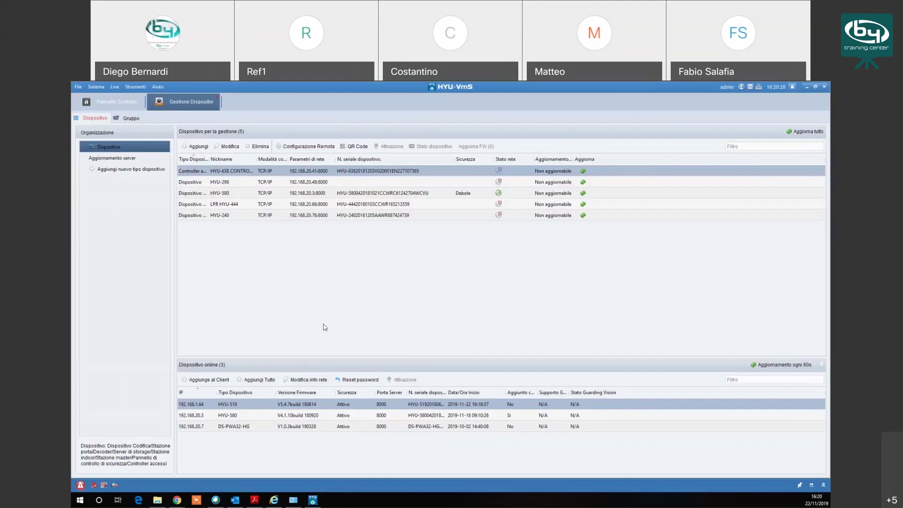
Step: Run ipconfig in Command Prompt to list the PC's addresses and gateway, then minimize it
left_click(308, 380)
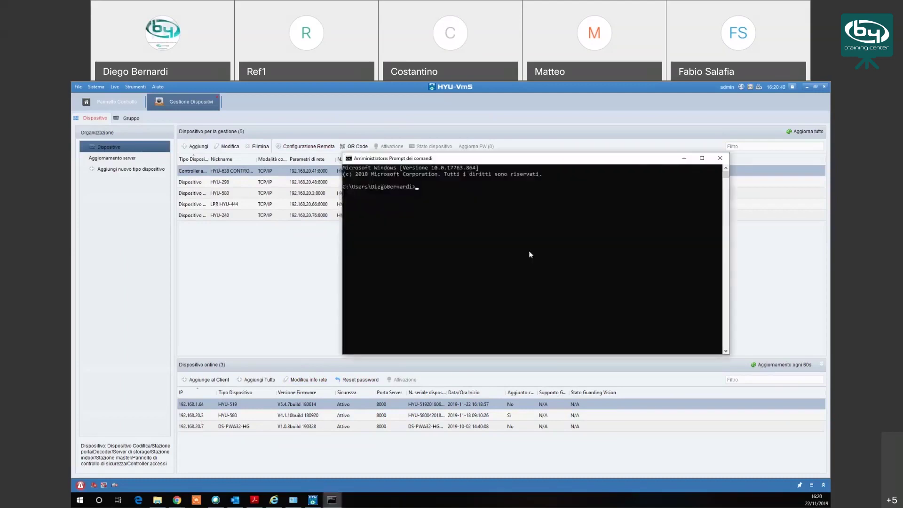
type("ipconfig")
key("Return")
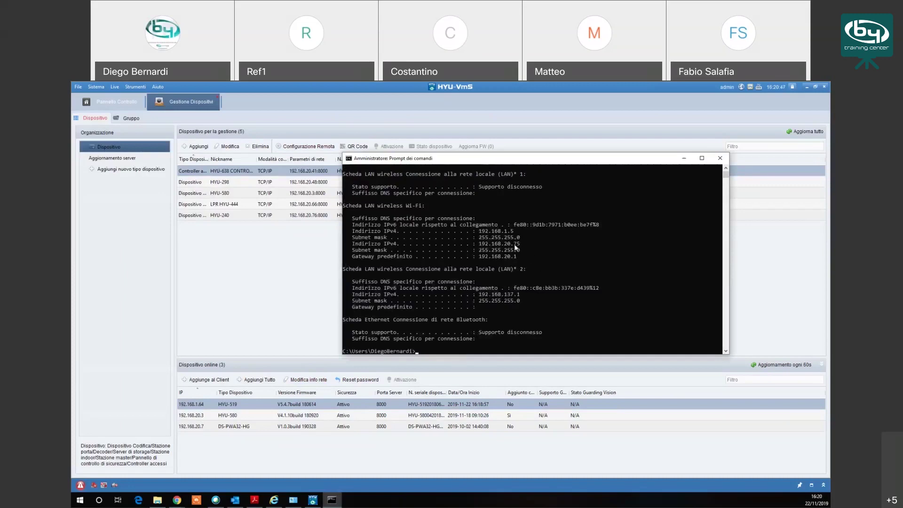
left_click(683, 158)
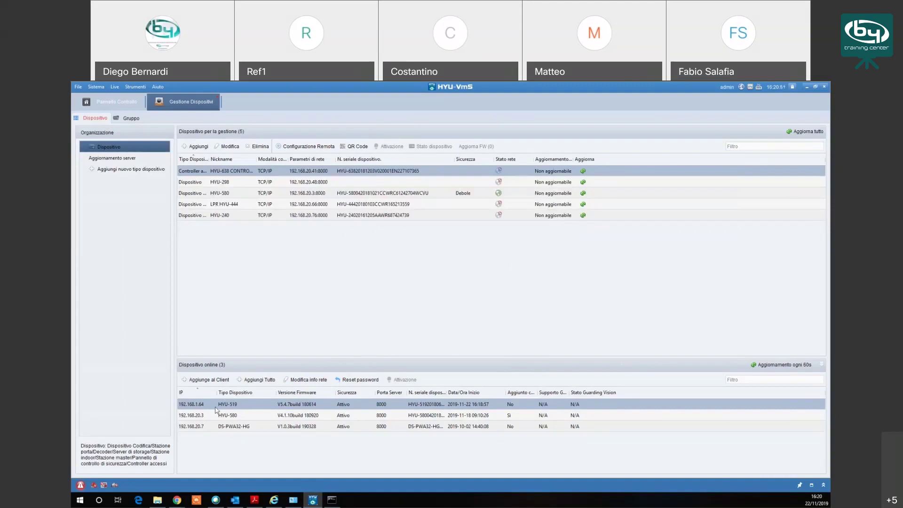
Step: Open the HYU-519 network settings and edit its IP address to 192.168.20.64
left_click(306, 380)
left_click(498, 282)
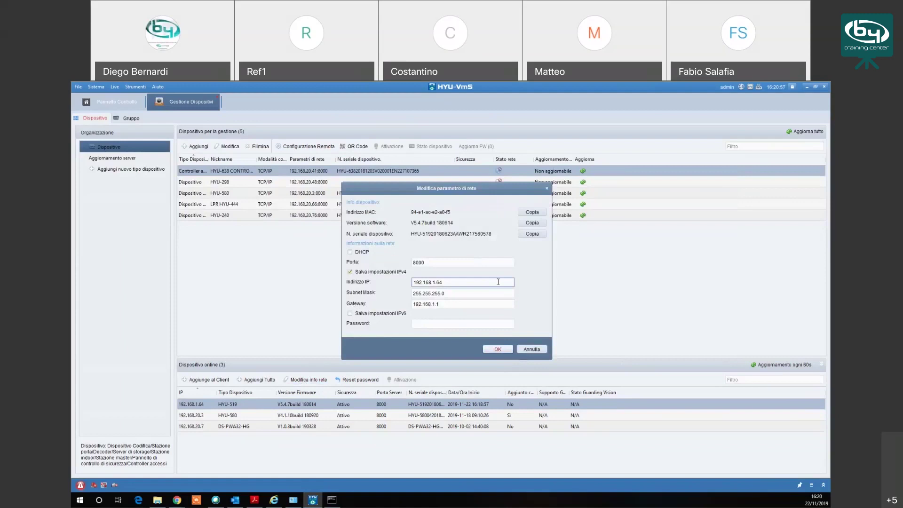
left_click(454, 294)
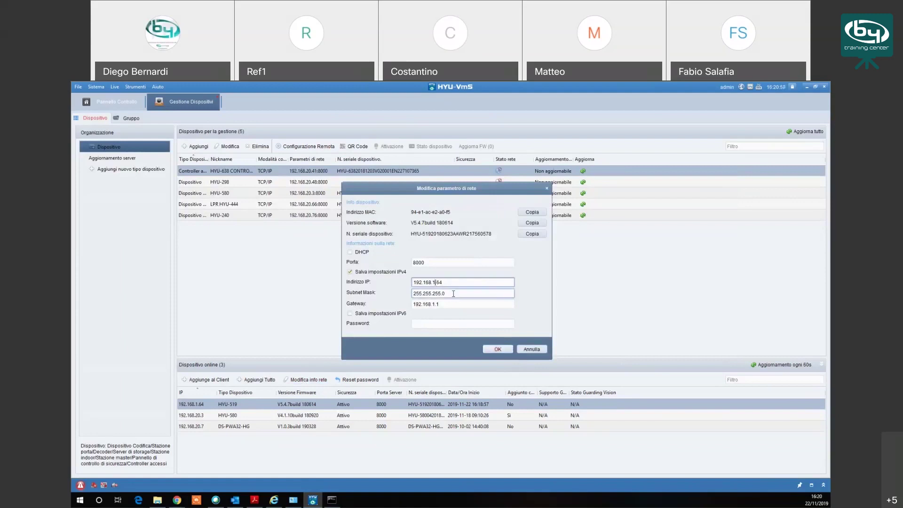
Step: Ping 192.168.20.64 from Command Prompt to check the address is free
left_click(332, 500)
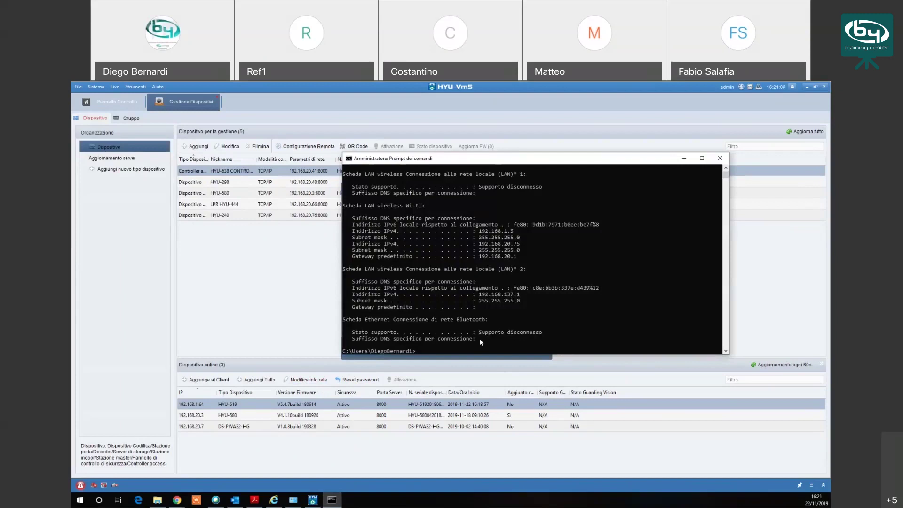
type("ping 192.168.20.64")
key("Return")
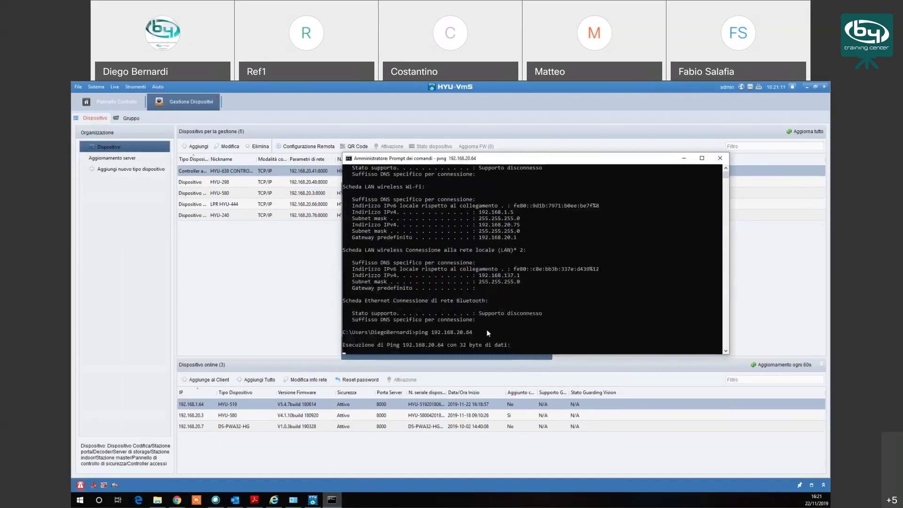
left_click(685, 160)
Step: Set the gateway to 192.168.20.1, enter the admin password and confirm the settings
left_click(438, 305)
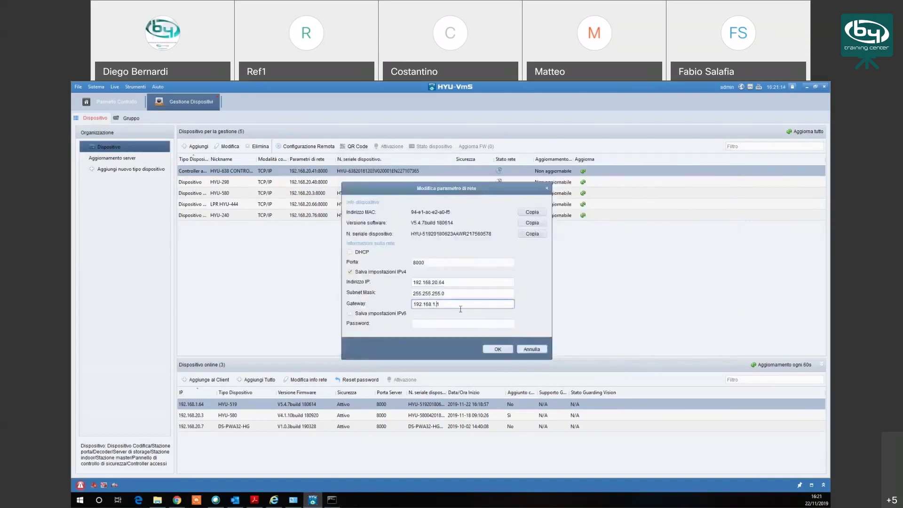
type("20.")
left_click(460, 323)
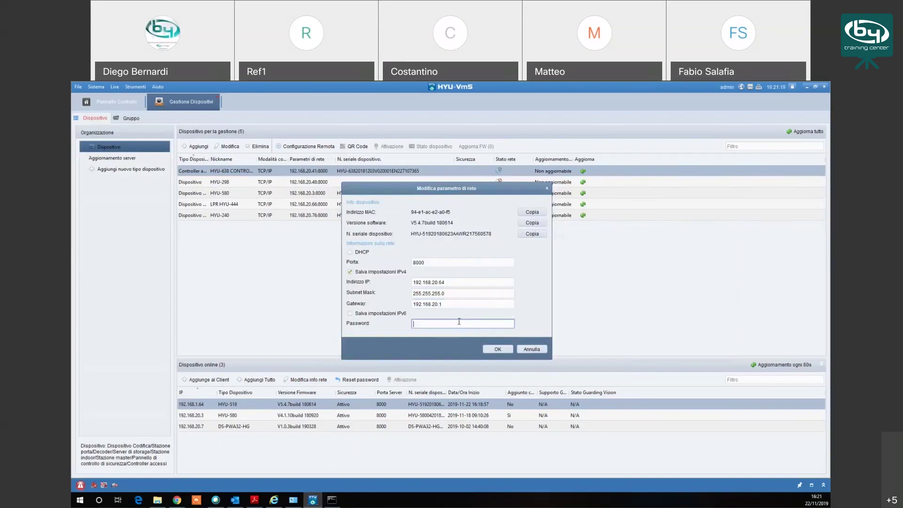
type("123456789")
key("ctrl+a")
type("123456789")
left_click(497, 349)
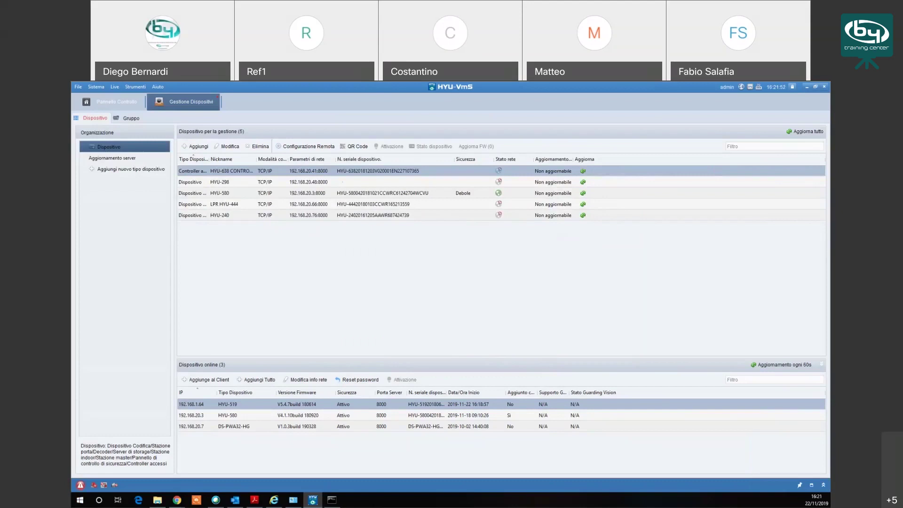
key("alt+Tab")
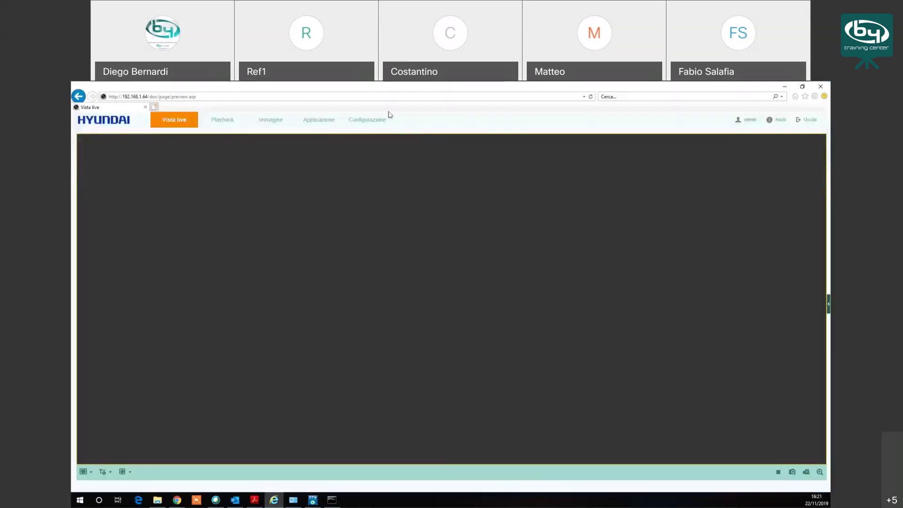
left_click(368, 120)
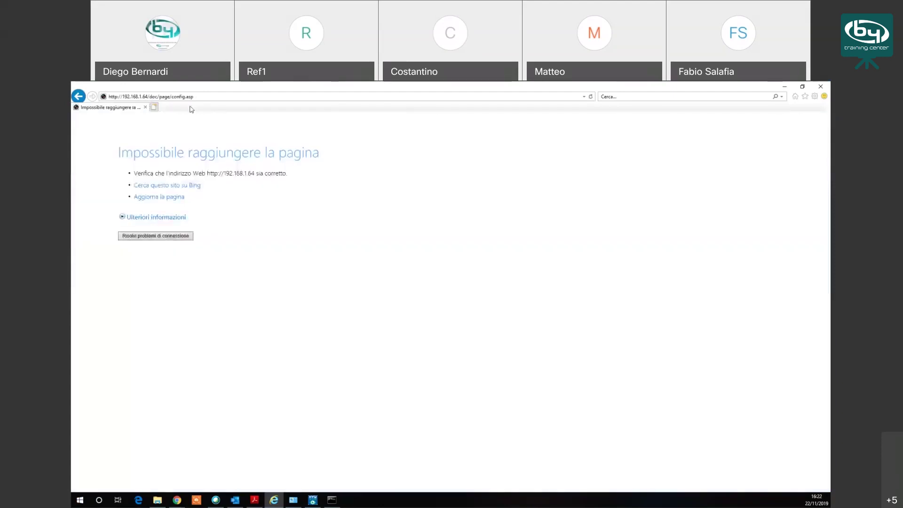
left_click(201, 97)
left_click(200, 96)
key("BackSpace")
key("BackSpace")
key("BackSpace")
key("BackSpace")
key("BackSpace")
key("BackSpace")
key("BackSpace")
key("BackSpace")
key("BackSpace")
key("BackSpace")
key("BackSpace")
key("BackSpace")
key("BackSpace")
key("BackSpace")
key("BackSpace")
key("BackSpace")
key("BackSpace")
key("BackSpace")
key("BackSpace")
key("BackSpace")
key("Return")
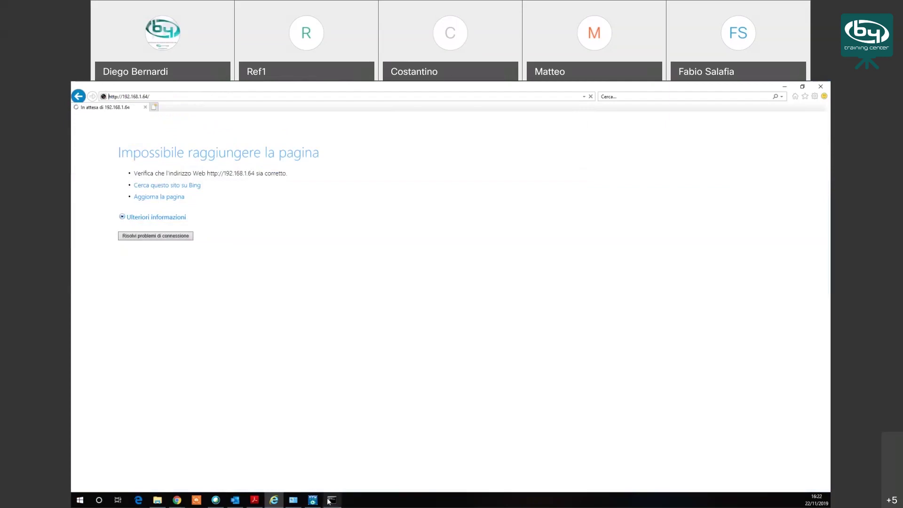
mouse_move(329, 501)
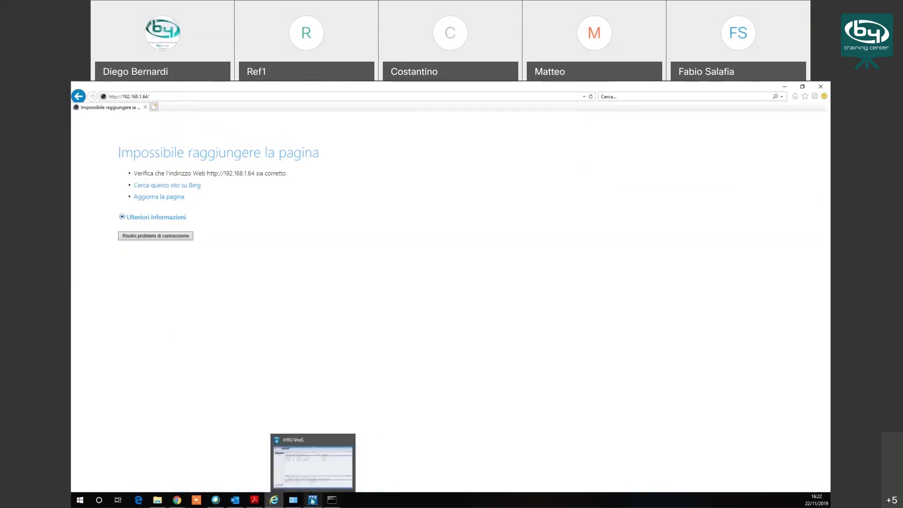
Step: Ping the camera's old address 192.168.1.64 from Command Prompt
left_click(312, 500)
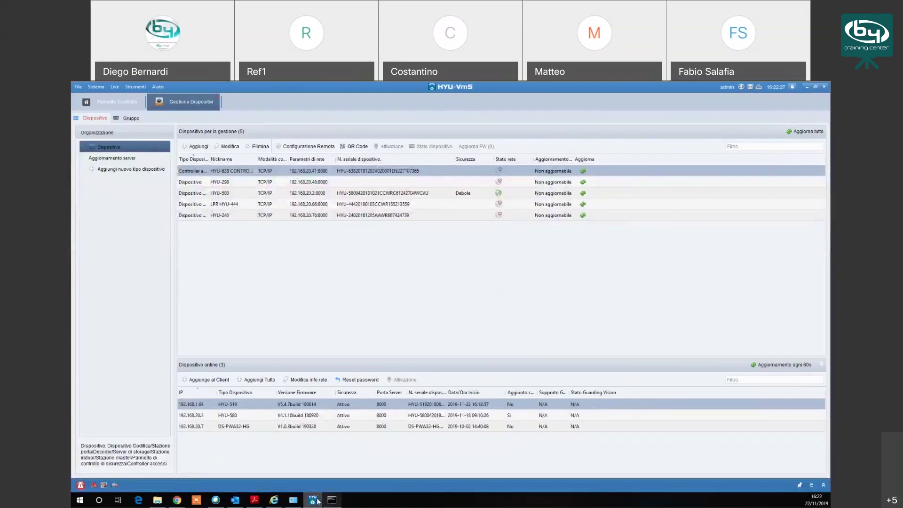
left_click(332, 501)
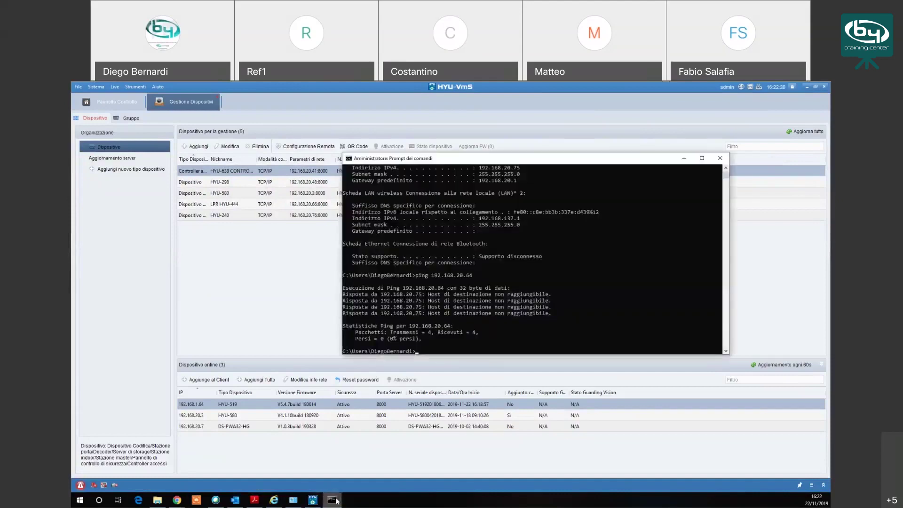
type("ping 192.168.1.64")
key("Return")
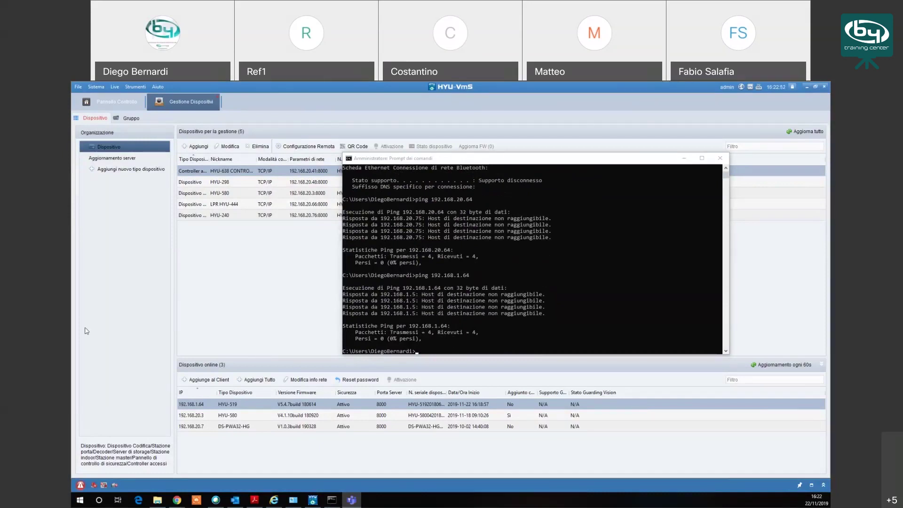
left_click(507, 328)
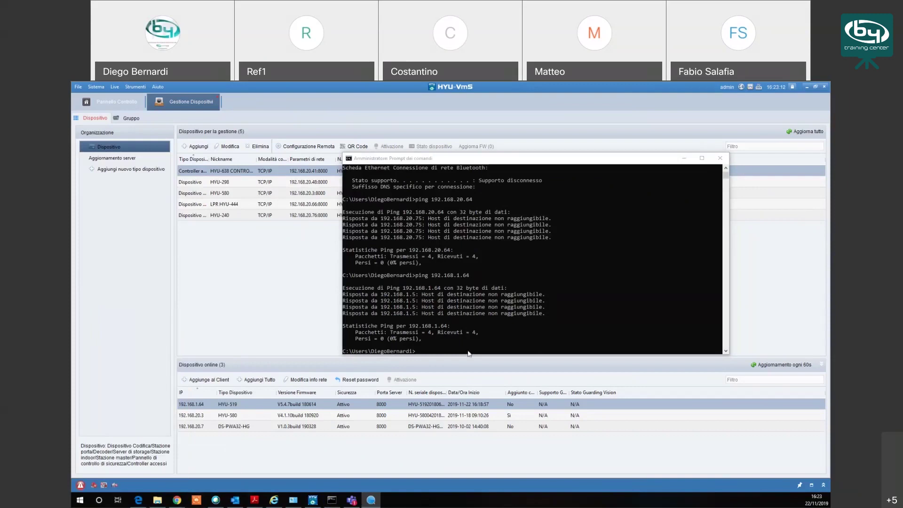
Step: Ping the camera's new address (typed as 192.16.20.64) and return to the browser
left_click(460, 351)
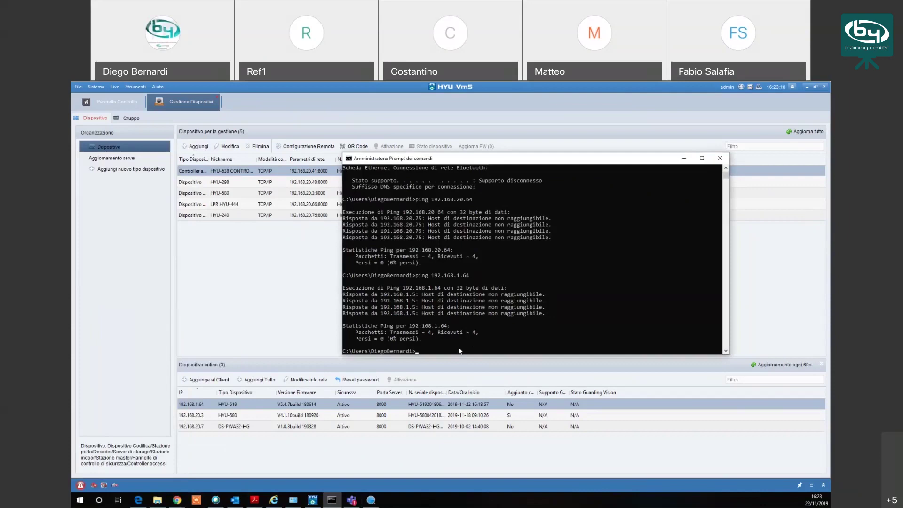
type("ping 192.16.20.64")
key("Return")
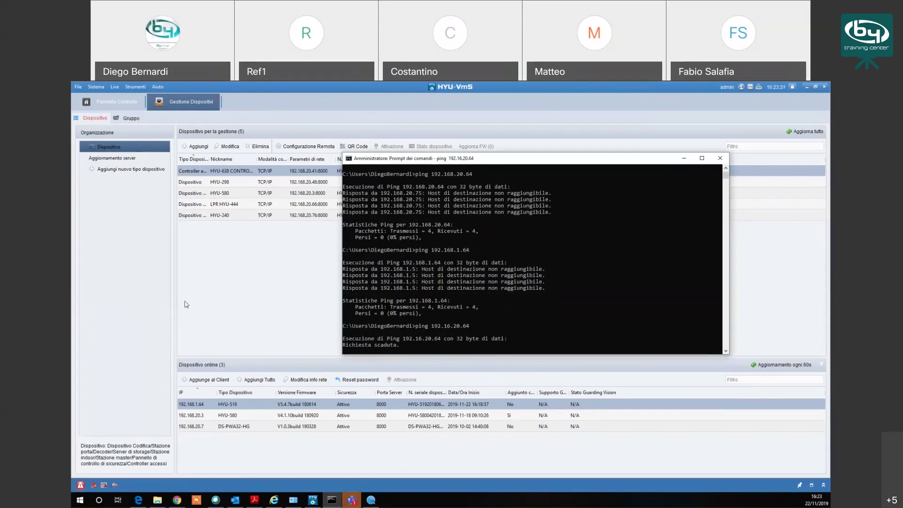
left_click(273, 500)
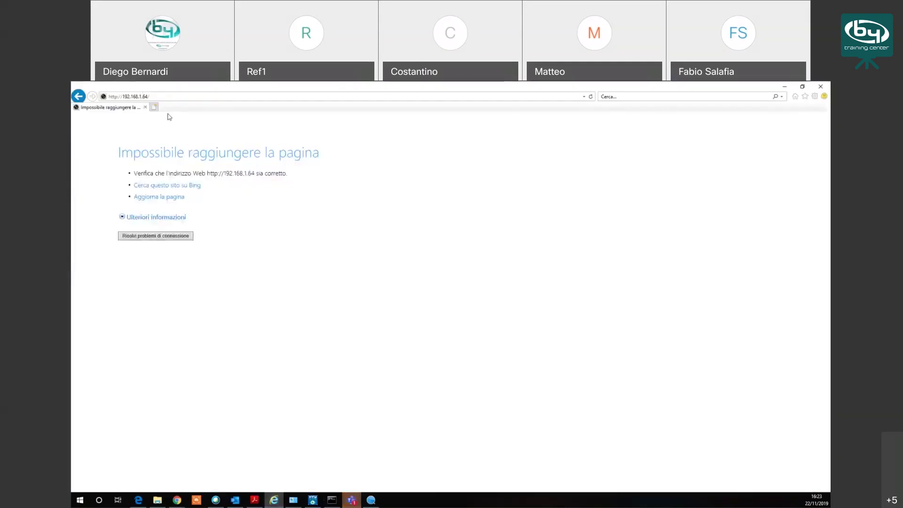
Step: Load 192.168.20.64 in the browser and sign in with the camera's username and password
type("192.168.20.64")
key("Return")
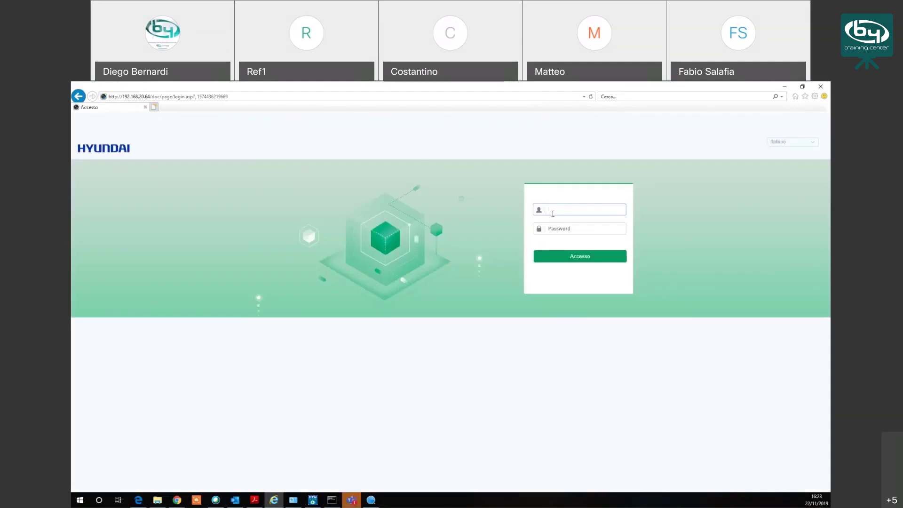
type("admin")
key("Tab")
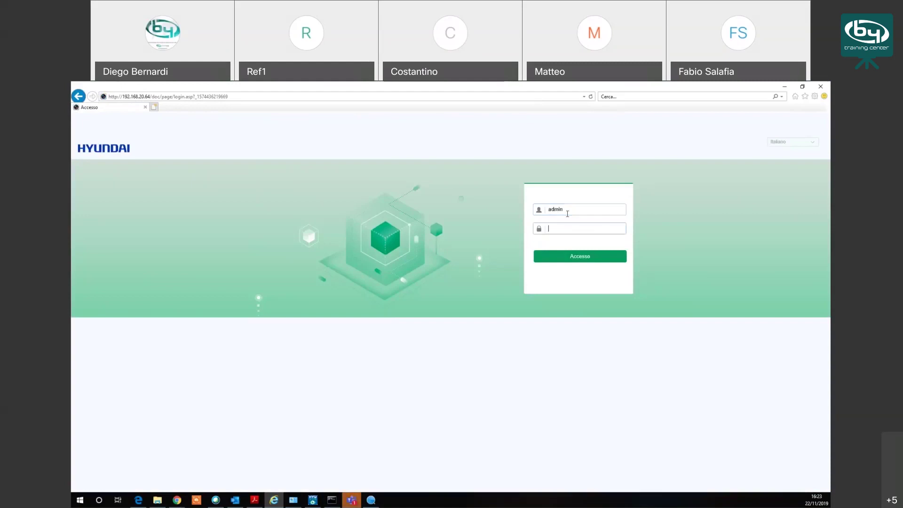
type("admin123")
key("Return")
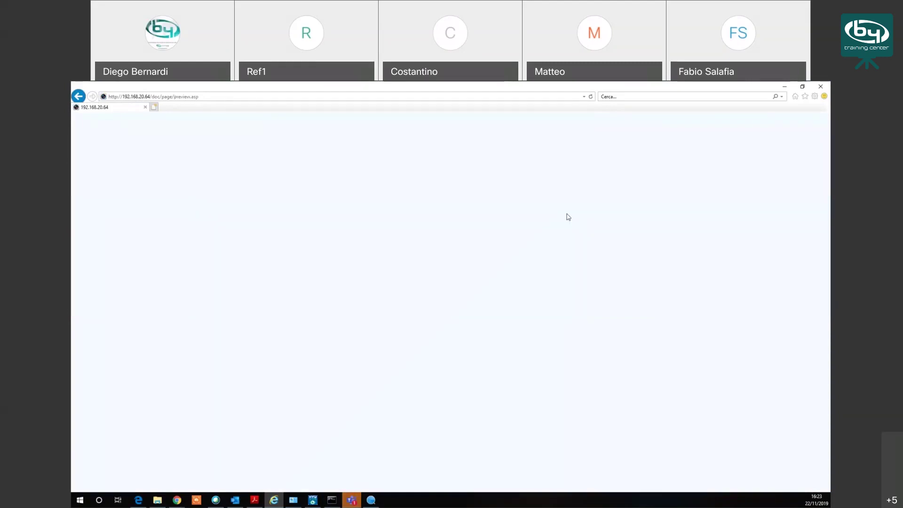